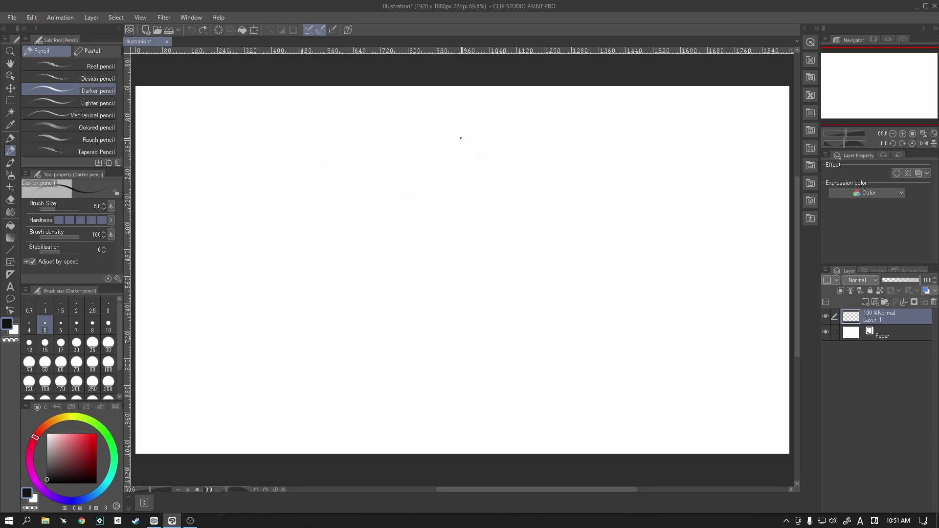
Step: Handwrite the Unit heading with a '- speed (etc.)' bullet beneath it
{"action": "mouse_move", "coordinate": [452, 136]}
{"action": "left_mouse_down"}
{"action": "mouse_move", "coordinate": [460, 130]}
{"action": "mouse_move", "coordinate": [478, 146]}
{"action": "left_mouse_up"}
{"action": "mouse_move", "coordinate": [483, 129]}
{"action": "left_mouse_down"}
{"action": "mouse_move", "coordinate": [483, 148]}
{"action": "mouse_move", "coordinate": [489, 136]}
{"action": "left_mouse_up"}
{"action": "left_click", "coordinate": [478, 131]}
{"action": "mouse_move", "coordinate": [454, 161]}
{"action": "left_mouse_down"}
{"action": "mouse_move", "coordinate": [481, 170]}
{"action": "mouse_move", "coordinate": [480, 158]}
{"action": "mouse_move", "coordinate": [514, 162]}
{"action": "left_mouse_up"}
{"action": "mouse_move", "coordinate": [526, 148]}
{"action": "left_mouse_down"}
{"action": "mouse_move", "coordinate": [525, 172]}
{"action": "mouse_move", "coordinate": [542, 165]}
{"action": "left_mouse_up"}
{"action": "left_click_drag", "start_coordinate": [540, 157], "coordinate": [563, 168]}
{"action": "left_click", "coordinate": [556, 166]}
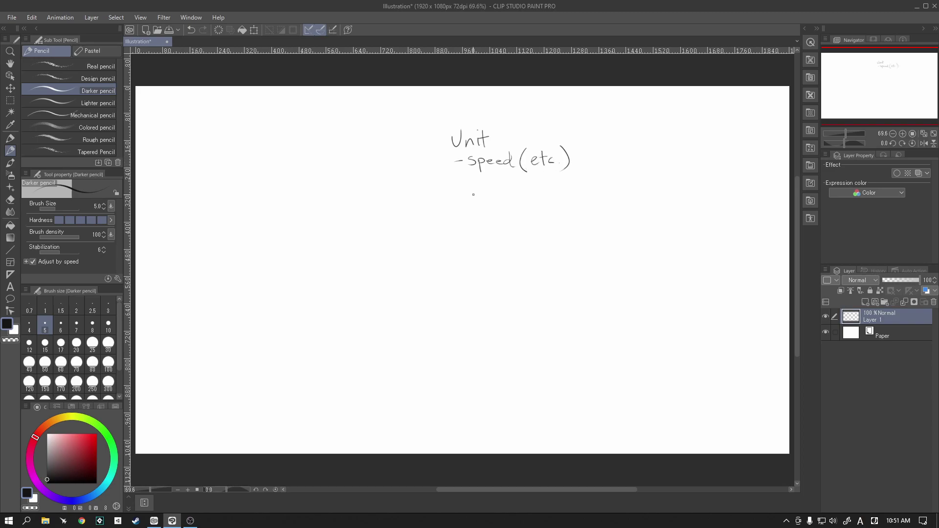
Step: Add a '- sequence' bullet and draw a box around Unit
{"action": "mouse_move", "coordinate": [469, 195]}
{"action": "left_mouse_down"}
{"action": "mouse_move", "coordinate": [498, 209]}
{"action": "mouse_move", "coordinate": [500, 199]}
{"action": "mouse_move", "coordinate": [538, 200]}
{"action": "left_mouse_up"}
{"action": "mouse_move", "coordinate": [438, 127]}
{"action": "left_mouse_down"}
{"action": "mouse_move", "coordinate": [493, 121]}
{"action": "mouse_move", "coordinate": [440, 153]}
{"action": "left_mouse_up"}
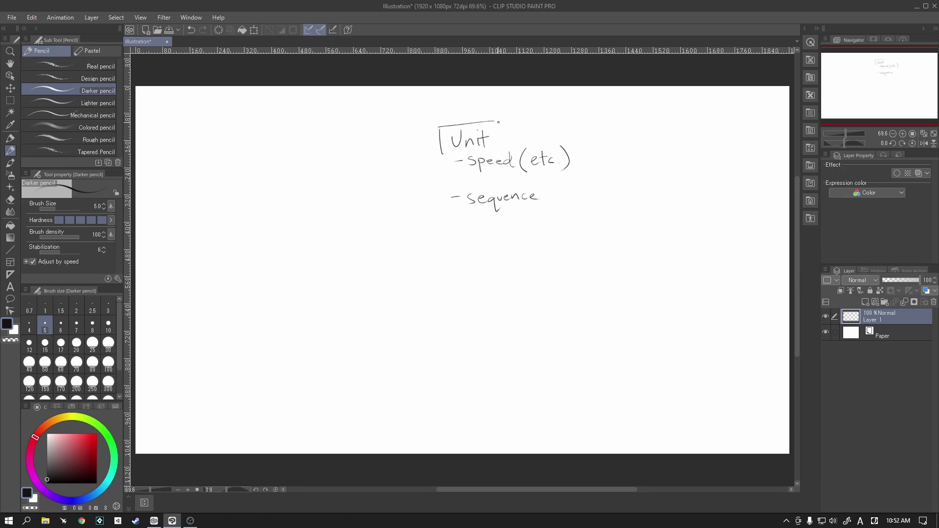
{"action": "mouse_move", "coordinate": [497, 122]}
{"action": "left_mouse_down"}
{"action": "mouse_move", "coordinate": [495, 147]}
{"action": "mouse_move", "coordinate": [438, 156]}
{"action": "left_mouse_up"}
Step: Write a boxed Manager heading at the left with 'Units (list)' beneath it
{"action": "mouse_move", "coordinate": [183, 134]}
{"action": "left_mouse_down"}
{"action": "mouse_move", "coordinate": [200, 150]}
{"action": "mouse_move", "coordinate": [245, 147]}
{"action": "mouse_move", "coordinate": [248, 163]}
{"action": "mouse_move", "coordinate": [252, 146]}
{"action": "mouse_move", "coordinate": [274, 142]}
{"action": "mouse_move", "coordinate": [174, 132]}
{"action": "mouse_move", "coordinate": [174, 158]}
{"action": "left_mouse_up"}
{"action": "mouse_move", "coordinate": [280, 120]}
{"action": "left_mouse_down"}
{"action": "mouse_move", "coordinate": [275, 153]}
{"action": "mouse_move", "coordinate": [175, 162]}
{"action": "mouse_move", "coordinate": [229, 185]}
{"action": "left_mouse_up"}
{"action": "left_click_drag", "start_coordinate": [228, 180], "coordinate": [238, 184]}
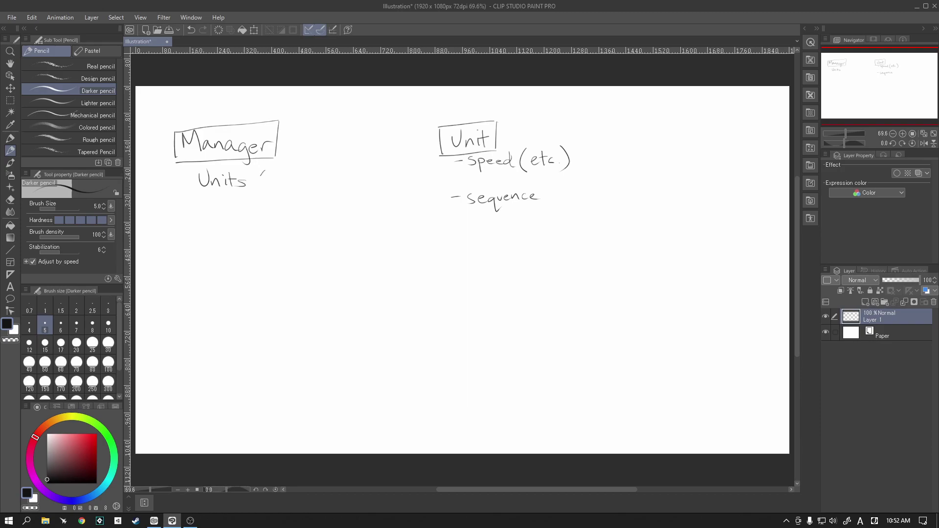
{"action": "mouse_move", "coordinate": [263, 177]}
{"action": "left_mouse_down"}
{"action": "mouse_move", "coordinate": [261, 193]}
{"action": "mouse_move", "coordinate": [302, 195]}
{"action": "left_mouse_up"}
Step: Draw a curved arrow down from Units to '1st unit not finished'
{"action": "mouse_move", "coordinate": [191, 183]}
{"action": "left_mouse_down"}
{"action": "mouse_move", "coordinate": [186, 205]}
{"action": "mouse_move", "coordinate": [222, 213]}
{"action": "left_mouse_up"}
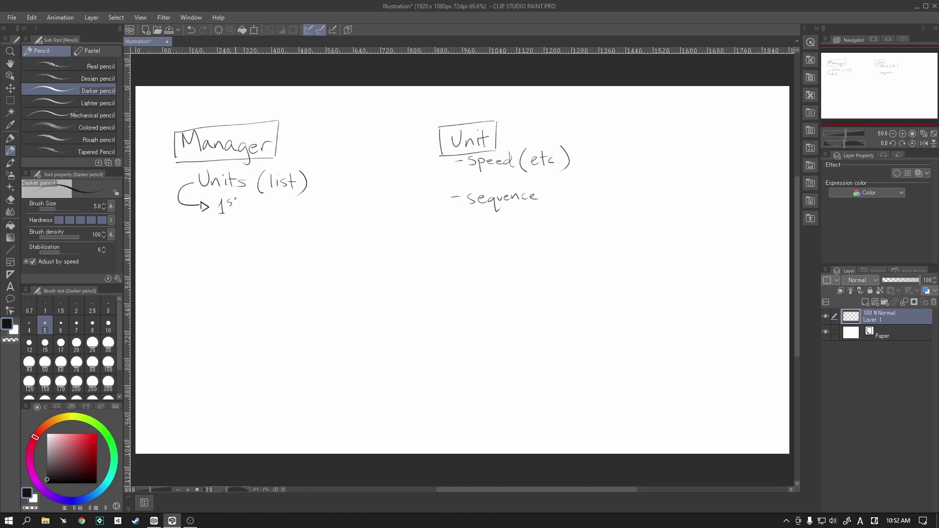
{"action": "left_click_drag", "start_coordinate": [234, 200], "coordinate": [239, 198]}
{"action": "left_click_drag", "start_coordinate": [236, 199], "coordinate": [236, 205]}
{"action": "left_click_drag", "start_coordinate": [247, 209], "coordinate": [269, 215]}
{"action": "left_click_drag", "start_coordinate": [264, 209], "coordinate": [306, 215]}
{"action": "left_click_drag", "start_coordinate": [300, 208], "coordinate": [324, 221]}
{"action": "left_click_drag", "start_coordinate": [323, 210], "coordinate": [360, 212]}
{"action": "left_click_drag", "start_coordinate": [365, 210], "coordinate": [368, 214]}
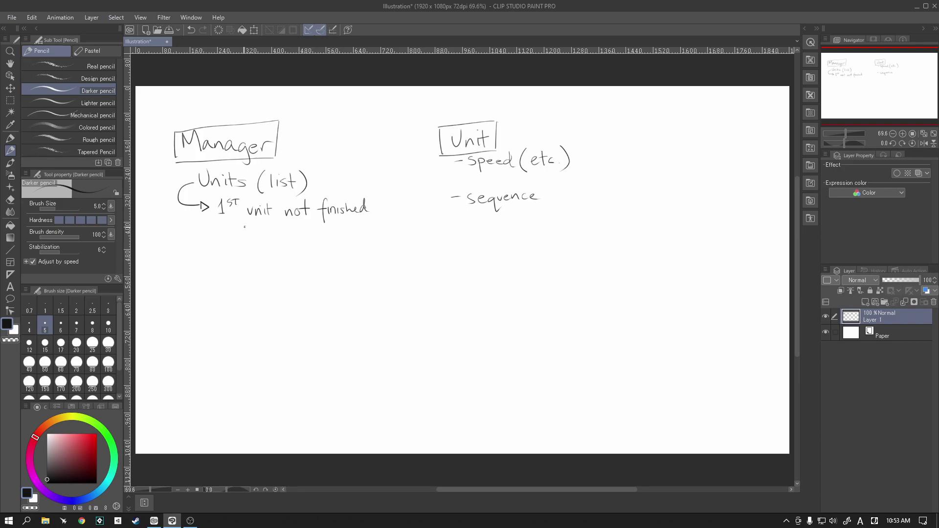
Step: Continue the note with 'their turn' on the line below
{"action": "mouse_move", "coordinate": [250, 223]}
{"action": "left_mouse_down"}
{"action": "mouse_move", "coordinate": [249, 235]}
{"action": "mouse_move", "coordinate": [260, 236]}
{"action": "left_mouse_up"}
{"action": "mouse_move", "coordinate": [262, 232]}
{"action": "left_mouse_down"}
{"action": "mouse_move", "coordinate": [283, 229]}
{"action": "mouse_move", "coordinate": [255, 229]}
{"action": "mouse_move", "coordinate": [290, 235]}
{"action": "left_mouse_up"}
{"action": "left_click_drag", "start_coordinate": [286, 228], "coordinate": [300, 234]}
{"action": "left_click_drag", "start_coordinate": [302, 228], "coordinate": [316, 234]}
Step: End 'their turn' with a period and add a '- Turnfinished = boolean' bullet under sequence
{"action": "left_click", "coordinate": [319, 232]}
{"action": "left_click_drag", "start_coordinate": [451, 239], "coordinate": [466, 239]}
{"action": "mouse_move", "coordinate": [475, 236]}
{"action": "left_mouse_down"}
{"action": "mouse_move", "coordinate": [476, 251]}
{"action": "mouse_move", "coordinate": [503, 249]}
{"action": "left_mouse_up"}
{"action": "mouse_move", "coordinate": [512, 234]}
{"action": "left_mouse_down"}
{"action": "mouse_move", "coordinate": [506, 258]}
{"action": "mouse_move", "coordinate": [529, 242]}
{"action": "mouse_move", "coordinate": [527, 251]}
{"action": "mouse_move", "coordinate": [536, 241]}
{"action": "mouse_move", "coordinate": [558, 248]}
{"action": "mouse_move", "coordinate": [558, 233]}
{"action": "mouse_move", "coordinate": [562, 251]}
{"action": "left_mouse_up"}
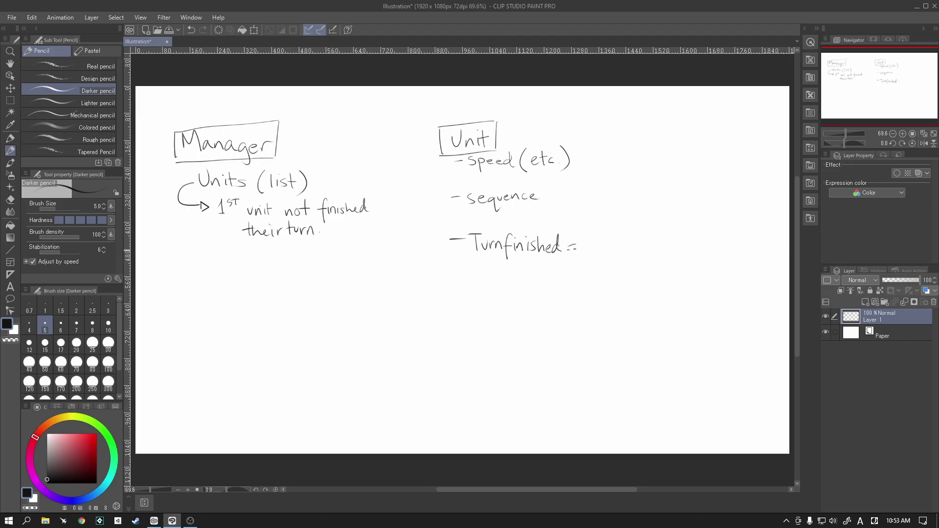
{"action": "mouse_move", "coordinate": [586, 237]}
{"action": "left_mouse_down"}
{"action": "mouse_move", "coordinate": [595, 251]}
{"action": "mouse_move", "coordinate": [638, 255]}
{"action": "left_mouse_up"}
Step: Handwrite 'If units[i].Turnfinished ==' below 'their turn.'
{"action": "mouse_move", "coordinate": [228, 253]}
{"action": "left_mouse_down"}
{"action": "mouse_move", "coordinate": [261, 259]}
{"action": "mouse_move", "coordinate": [303, 252]}
{"action": "mouse_move", "coordinate": [289, 251]}
{"action": "mouse_move", "coordinate": [304, 263]}
{"action": "mouse_move", "coordinate": [286, 260]}
{"action": "mouse_move", "coordinate": [318, 265]}
{"action": "left_mouse_up"}
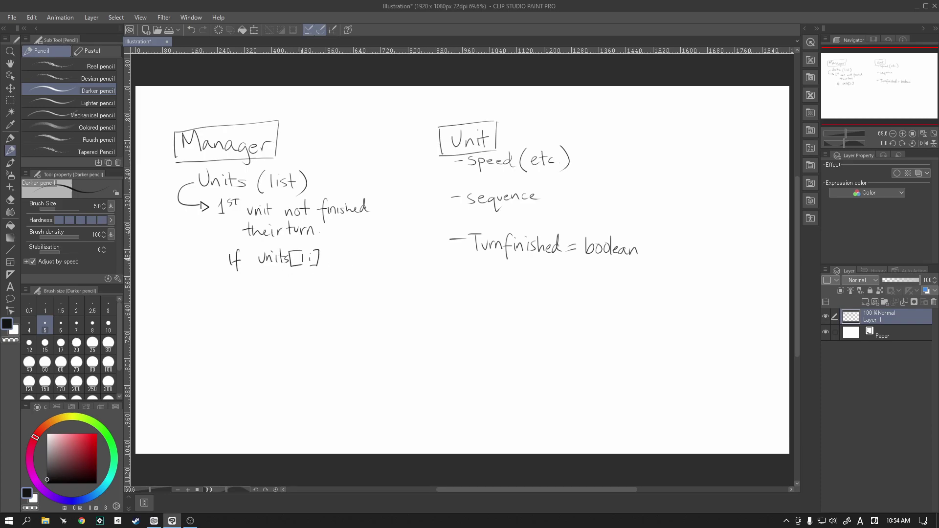
{"action": "mouse_move", "coordinate": [334, 249]}
{"action": "left_mouse_down"}
{"action": "mouse_move", "coordinate": [334, 260]}
{"action": "mouse_move", "coordinate": [326, 250]}
{"action": "mouse_move", "coordinate": [365, 261]}
{"action": "left_mouse_up"}
{"action": "mouse_move", "coordinate": [366, 245]}
{"action": "left_mouse_down"}
{"action": "mouse_move", "coordinate": [360, 271]}
{"action": "mouse_move", "coordinate": [368, 261]}
{"action": "left_mouse_up"}
{"action": "left_click_drag", "start_coordinate": [369, 261], "coordinate": [373, 260]}
{"action": "mouse_move", "coordinate": [385, 248]}
{"action": "left_mouse_down"}
{"action": "mouse_move", "coordinate": [433, 270]}
{"action": "mouse_move", "coordinate": [446, 262]}
{"action": "left_mouse_up"}
Step: Finish the condition with 'false' and write 'global.selectedUnit =' below it
{"action": "left_click_drag", "start_coordinate": [456, 257], "coordinate": [461, 262]}
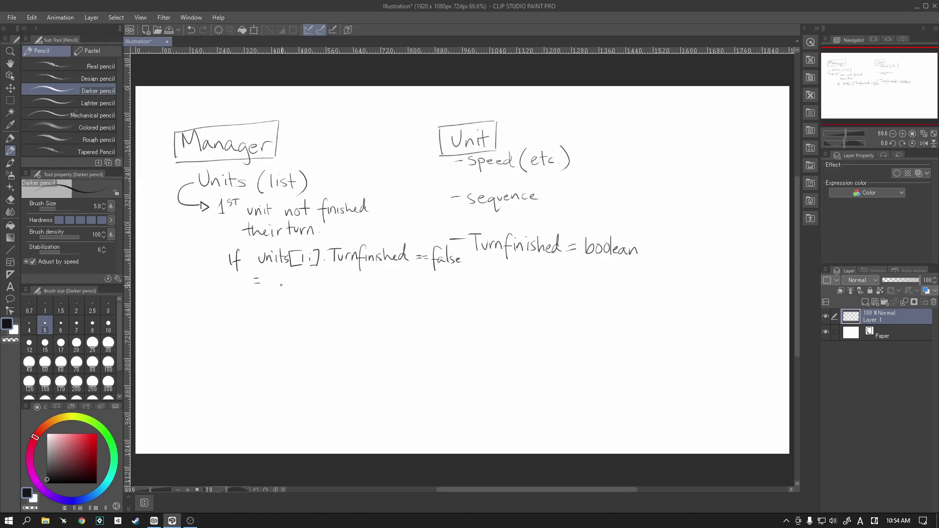
{"action": "mouse_move", "coordinate": [277, 280]}
{"action": "left_mouse_down"}
{"action": "mouse_move", "coordinate": [269, 298]}
{"action": "mouse_move", "coordinate": [284, 280]}
{"action": "mouse_move", "coordinate": [293, 285]}
{"action": "left_mouse_up"}
{"action": "left_click_drag", "start_coordinate": [298, 277], "coordinate": [300, 284]}
{"action": "mouse_move", "coordinate": [308, 271]}
{"action": "left_mouse_down"}
{"action": "mouse_move", "coordinate": [300, 288]}
{"action": "mouse_move", "coordinate": [323, 285]}
{"action": "left_mouse_up"}
{"action": "left_click_drag", "start_coordinate": [326, 281], "coordinate": [341, 284]}
{"action": "left_click_drag", "start_coordinate": [346, 270], "coordinate": [348, 286]}
{"action": "left_click_drag", "start_coordinate": [350, 281], "coordinate": [356, 284]}
{"action": "mouse_move", "coordinate": [359, 270]}
{"action": "left_mouse_down"}
{"action": "mouse_move", "coordinate": [359, 284]}
{"action": "mouse_move", "coordinate": [371, 272]}
{"action": "left_mouse_up"}
{"action": "left_click_drag", "start_coordinate": [373, 278], "coordinate": [384, 285]}
{"action": "mouse_move", "coordinate": [389, 270]}
{"action": "left_mouse_down"}
{"action": "mouse_move", "coordinate": [390, 285]}
{"action": "mouse_move", "coordinate": [405, 275]}
{"action": "left_mouse_up"}
{"action": "left_click_drag", "start_coordinate": [398, 281], "coordinate": [406, 280]}
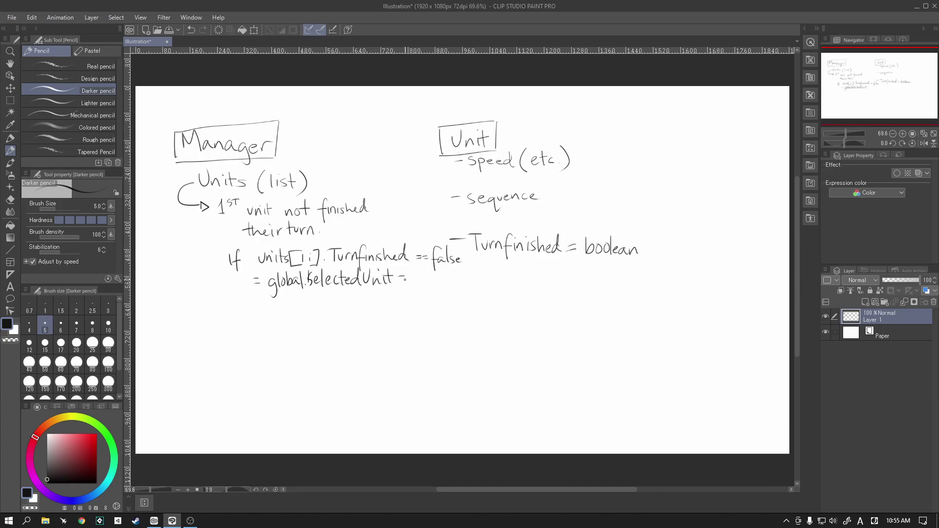
Step: Turn the leading equals into an arrow and write 'Units[i]' after the equals sign
{"action": "left_click_drag", "start_coordinate": [252, 274], "coordinate": [262, 283]}
{"action": "left_click_drag", "start_coordinate": [261, 277], "coordinate": [261, 288]}
{"action": "left_click_drag", "start_coordinate": [415, 277], "coordinate": [431, 289]}
{"action": "left_click_drag", "start_coordinate": [433, 282], "coordinate": [433, 289]}
{"action": "left_click_drag", "start_coordinate": [436, 275], "coordinate": [437, 289]}
{"action": "left_click_drag", "start_coordinate": [434, 281], "coordinate": [442, 289]}
{"action": "left_click_drag", "start_coordinate": [458, 276], "coordinate": [463, 295]}
Step: Write 'UI / AI' below the condition and 'Keyboards' beneath it
{"action": "mouse_move", "coordinate": [215, 312]}
{"action": "left_mouse_down"}
{"action": "mouse_move", "coordinate": [239, 338]}
{"action": "mouse_move", "coordinate": [256, 314]}
{"action": "mouse_move", "coordinate": [261, 328]}
{"action": "left_mouse_up"}
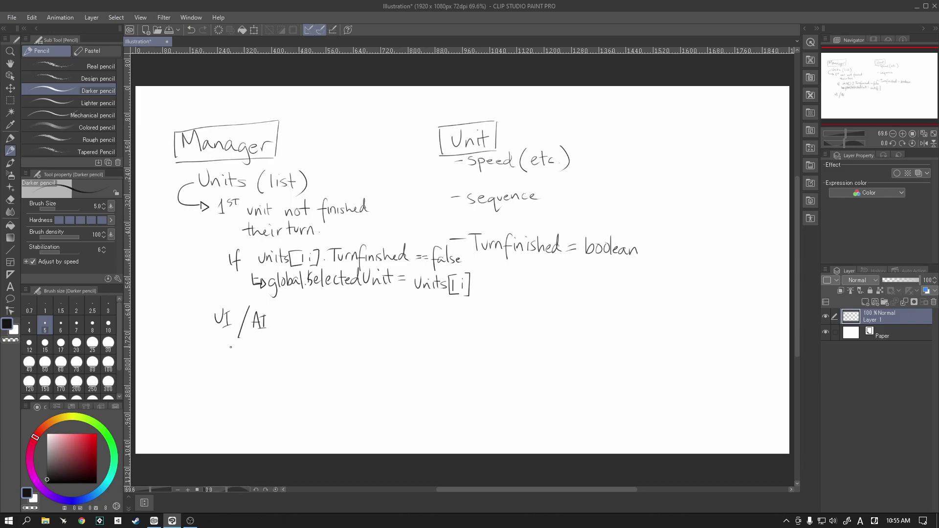
{"action": "mouse_move", "coordinate": [221, 352]}
{"action": "left_mouse_down"}
{"action": "mouse_move", "coordinate": [221, 368]}
{"action": "mouse_move", "coordinate": [239, 366]}
{"action": "left_mouse_up"}
{"action": "left_click_drag", "start_coordinate": [240, 359], "coordinate": [243, 379]}
{"action": "mouse_move", "coordinate": [252, 353]}
{"action": "left_mouse_down"}
{"action": "mouse_move", "coordinate": [262, 366]}
{"action": "mouse_move", "coordinate": [283, 366]}
{"action": "left_mouse_up"}
{"action": "left_click_drag", "start_coordinate": [286, 366], "coordinate": [292, 360]}
{"action": "mouse_move", "coordinate": [299, 362]}
{"action": "left_mouse_down"}
{"action": "mouse_move", "coordinate": [302, 352]}
{"action": "mouse_move", "coordinate": [304, 366]}
{"action": "left_mouse_up"}
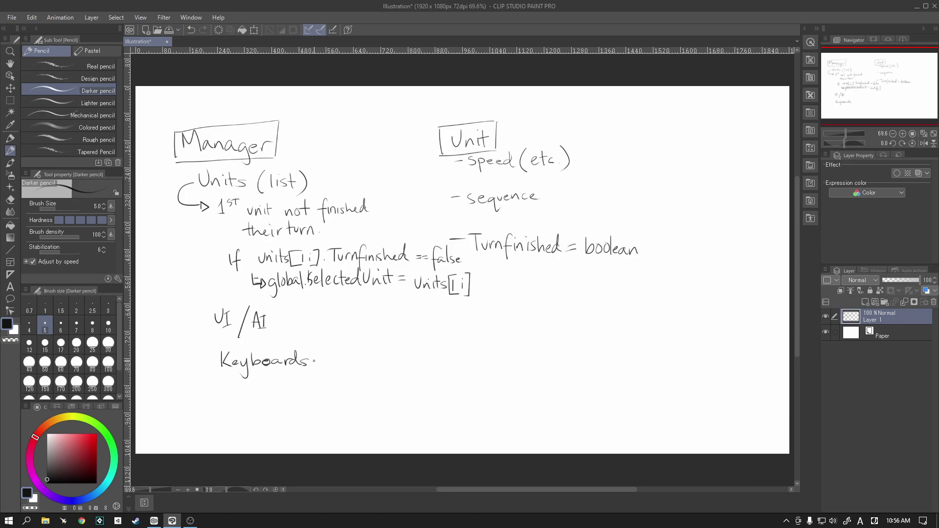
Step: Draw a dash after Keyboards and write 'global' after it
{"action": "mouse_move", "coordinate": [315, 362]}
{"action": "left_mouse_down"}
{"action": "mouse_move", "coordinate": [350, 372]}
{"action": "mouse_move", "coordinate": [344, 379]}
{"action": "mouse_move", "coordinate": [363, 370]}
{"action": "left_mouse_up"}
{"action": "mouse_move", "coordinate": [368, 357]}
{"action": "left_mouse_down"}
{"action": "mouse_move", "coordinate": [367, 371]}
{"action": "mouse_move", "coordinate": [389, 371]}
{"action": "left_mouse_up"}
Step: Draw arrows pointing up at UI/AI, plus an arrow into the Manager box labelled 'ALL INPUTS'
{"action": "left_click_drag", "start_coordinate": [211, 334], "coordinate": [214, 337]}
{"action": "left_click_drag", "start_coordinate": [216, 330], "coordinate": [201, 344]}
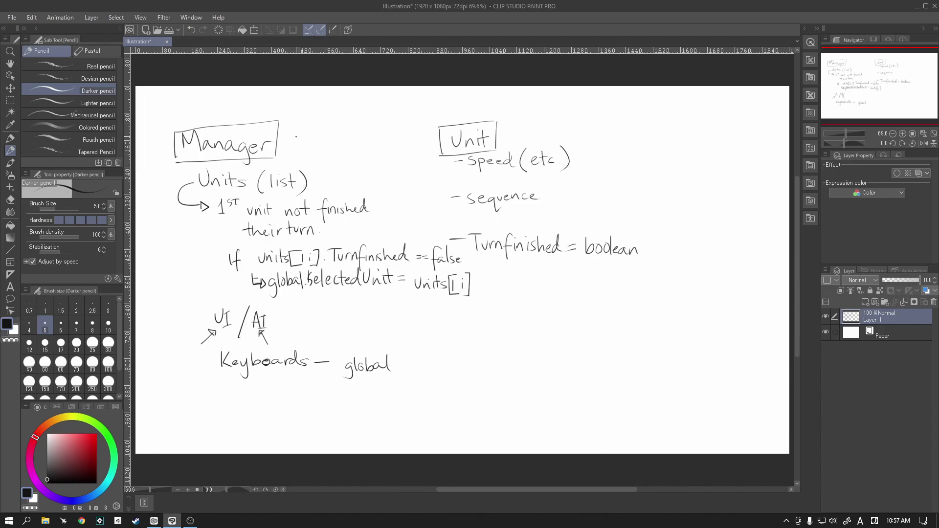
{"action": "mouse_move", "coordinate": [305, 128]}
{"action": "left_mouse_down"}
{"action": "mouse_move", "coordinate": [282, 135]}
{"action": "mouse_move", "coordinate": [321, 125]}
{"action": "left_mouse_up"}
{"action": "left_click_drag", "start_coordinate": [326, 114], "coordinate": [336, 123]}
{"action": "mouse_move", "coordinate": [337, 111]}
{"action": "left_mouse_down"}
{"action": "mouse_move", "coordinate": [345, 119]}
{"action": "mouse_move", "coordinate": [366, 112]}
{"action": "left_mouse_up"}
{"action": "left_click_drag", "start_coordinate": [367, 114], "coordinate": [383, 96]}
{"action": "mouse_move", "coordinate": [386, 96]}
{"action": "left_mouse_down"}
{"action": "mouse_move", "coordinate": [388, 105]}
{"action": "mouse_move", "coordinate": [394, 92]}
{"action": "left_mouse_up"}
{"action": "left_click_drag", "start_coordinate": [396, 99], "coordinate": [389, 104]}
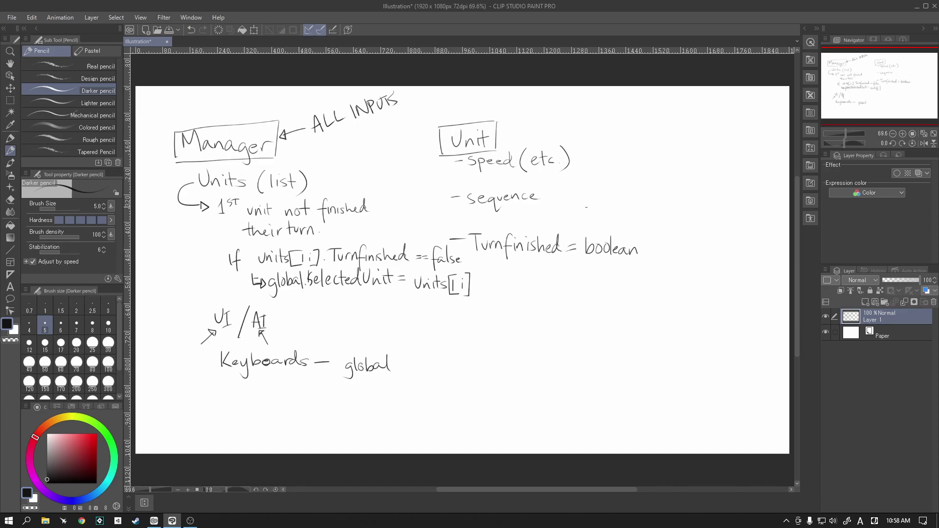
Step: Draw an arrow after sequence and a long curve from global up to sequence
{"action": "mouse_move", "coordinate": [546, 197]}
{"action": "left_mouse_down"}
{"action": "mouse_move", "coordinate": [593, 196]}
{"action": "mouse_move", "coordinate": [583, 202]}
{"action": "left_mouse_up"}
{"action": "left_click_drag", "start_coordinate": [391, 365], "coordinate": [419, 363]}
{"action": "mouse_move", "coordinate": [428, 364]}
{"action": "left_mouse_down"}
{"action": "mouse_move", "coordinate": [619, 345]}
{"action": "mouse_move", "coordinate": [685, 287]}
{"action": "mouse_move", "coordinate": [667, 235]}
{"action": "mouse_move", "coordinate": [590, 223]}
{"action": "left_mouse_up"}
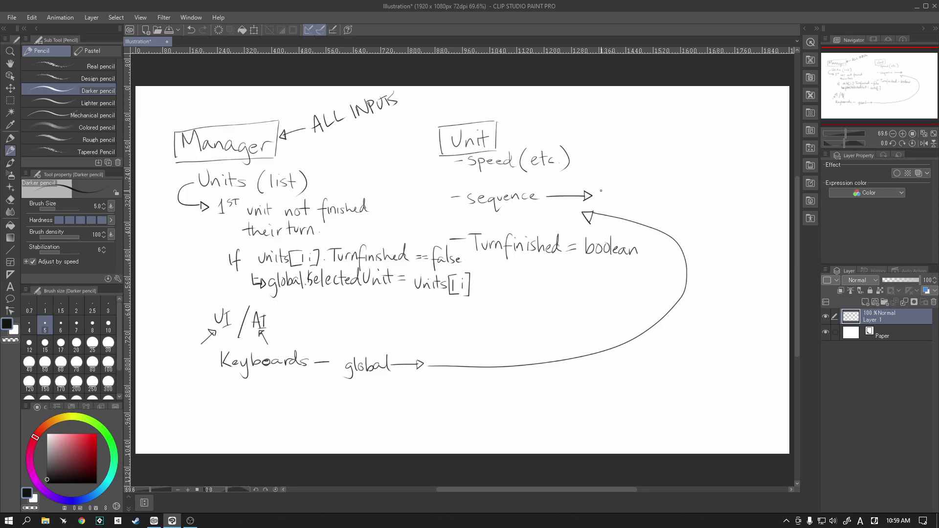
Step: Write 'Attack(' after the sequence arrow with a line looping down to Turnfinished
{"action": "mouse_move", "coordinate": [601, 191]}
{"action": "left_mouse_down"}
{"action": "mouse_move", "coordinate": [600, 202]}
{"action": "mouse_move", "coordinate": [622, 204]}
{"action": "left_mouse_up"}
{"action": "left_click_drag", "start_coordinate": [614, 196], "coordinate": [636, 204]}
{"action": "left_click_drag", "start_coordinate": [644, 197], "coordinate": [647, 204]}
{"action": "left_click", "coordinate": [657, 201]}
{"action": "mouse_move", "coordinate": [653, 195]}
{"action": "left_mouse_down"}
{"action": "mouse_move", "coordinate": [652, 203]}
{"action": "mouse_move", "coordinate": [704, 220]}
{"action": "mouse_move", "coordinate": [644, 246]}
{"action": "left_mouse_up"}
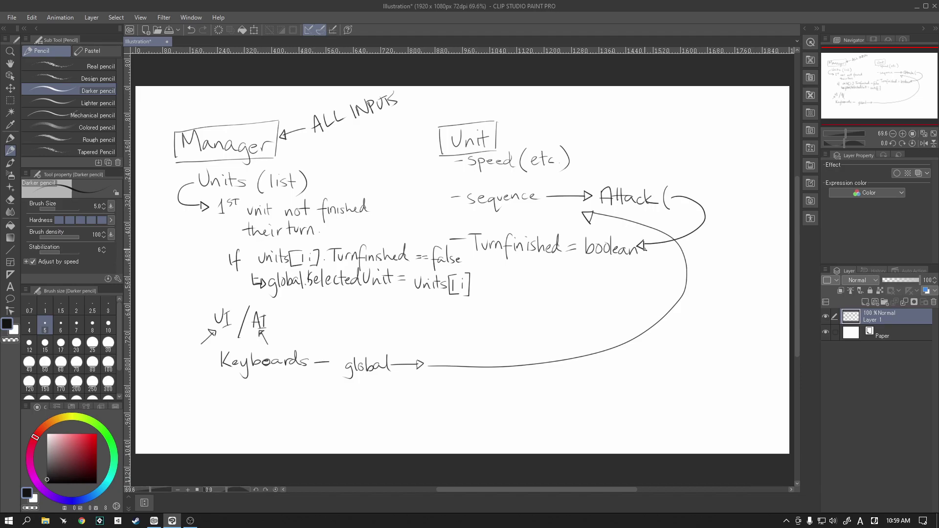